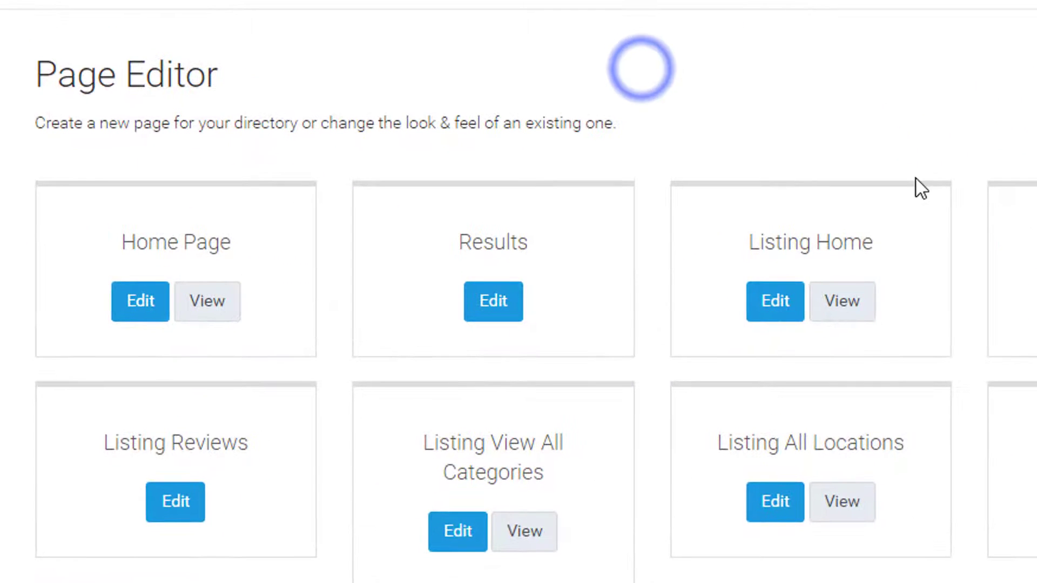
# Open the Home Page in the Page Builder for editing.
pyautogui.scroll(-4, 438, 270)
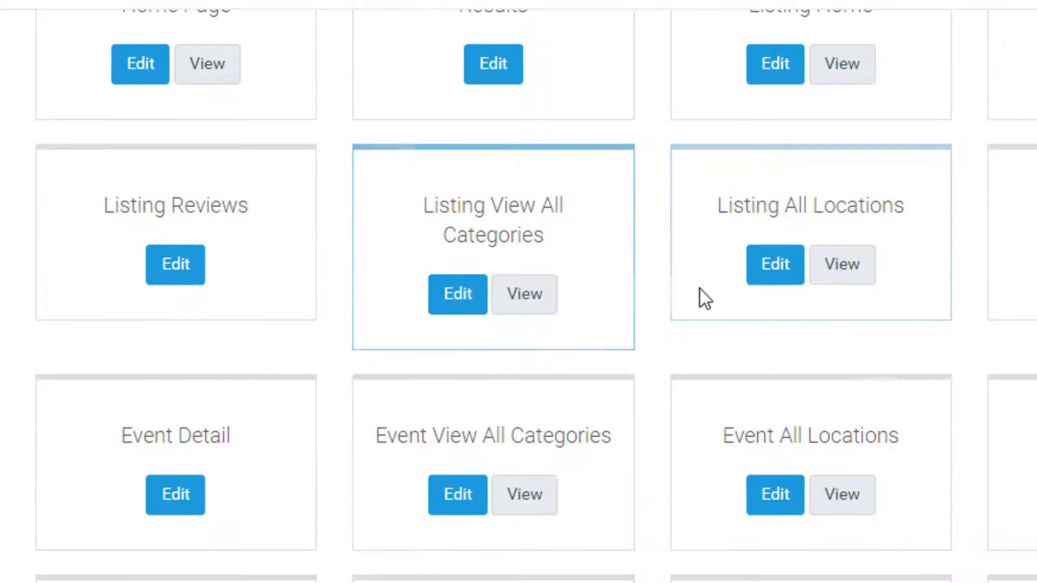
pyautogui.scroll(-4, 831, 443)
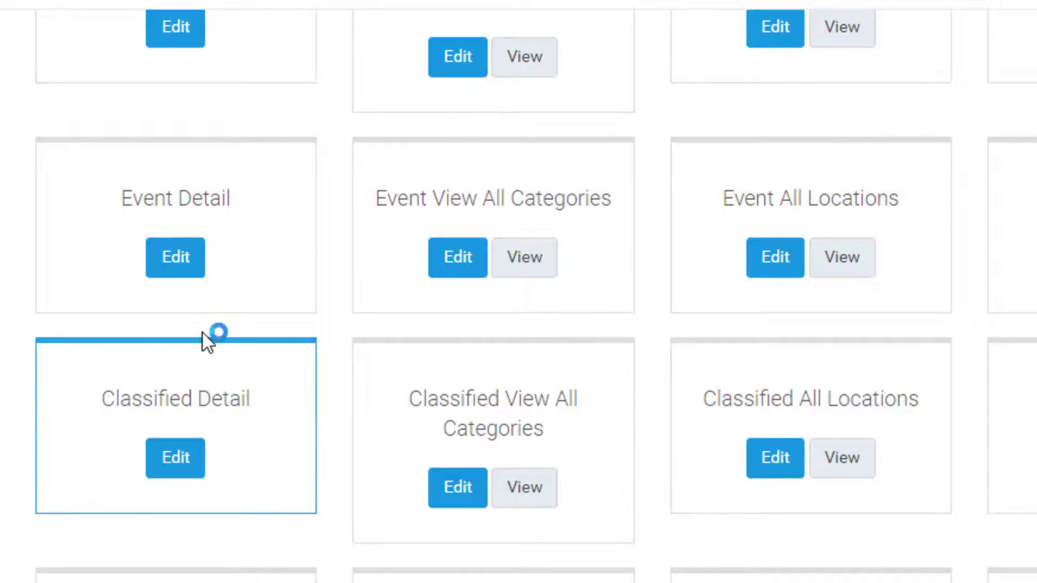
pyautogui.scroll(8, 208, 335)
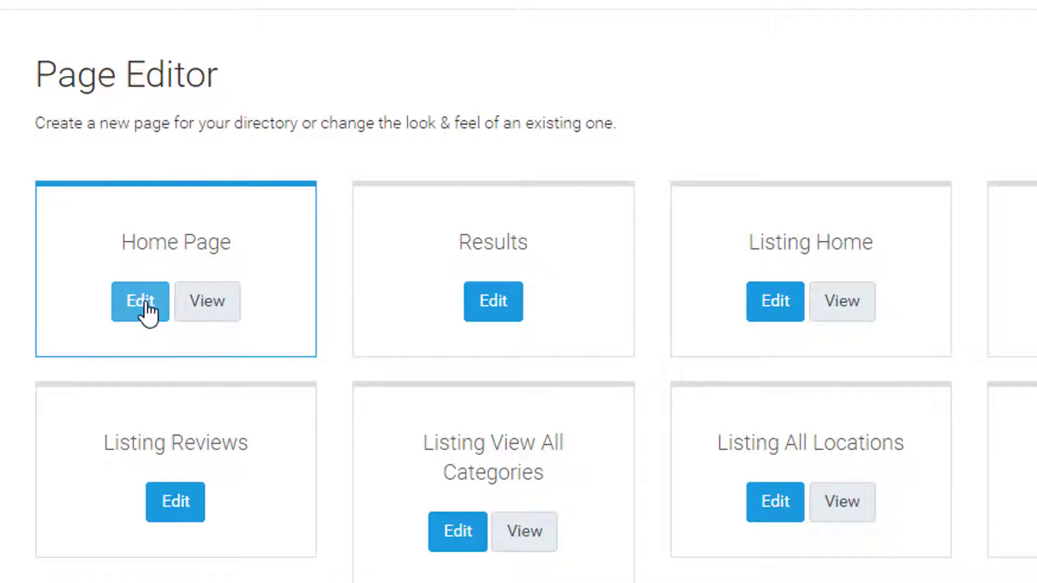
pyautogui.click(145, 309)
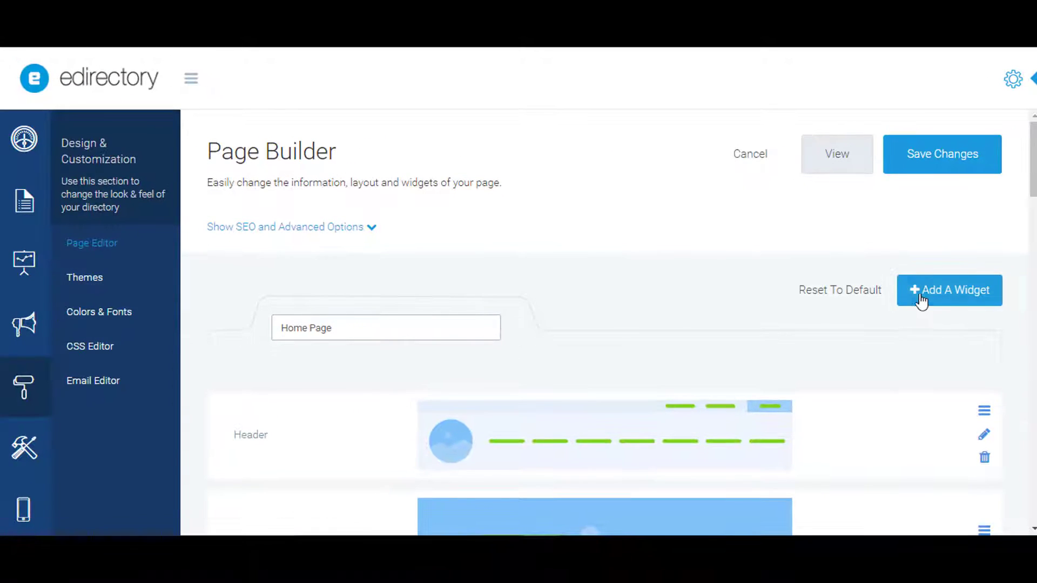
# Inspect the Header widget's settings, then close them without saving.
pyautogui.scroll(-4, 701, 387)
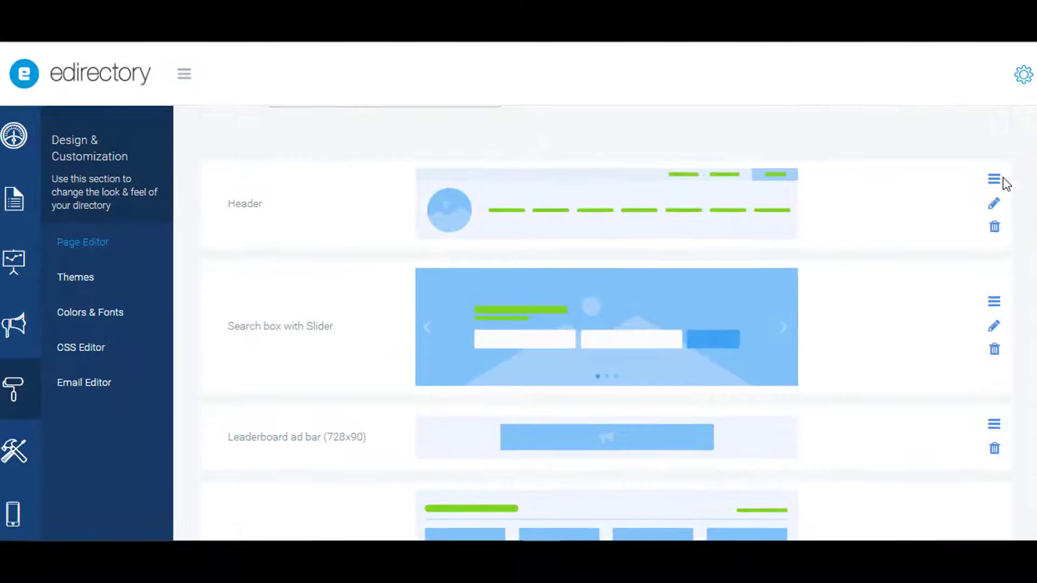
pyautogui.moveTo(229, 208); pyautogui.dragTo(315, 165)
pyautogui.scroll(-3, 709, 340)
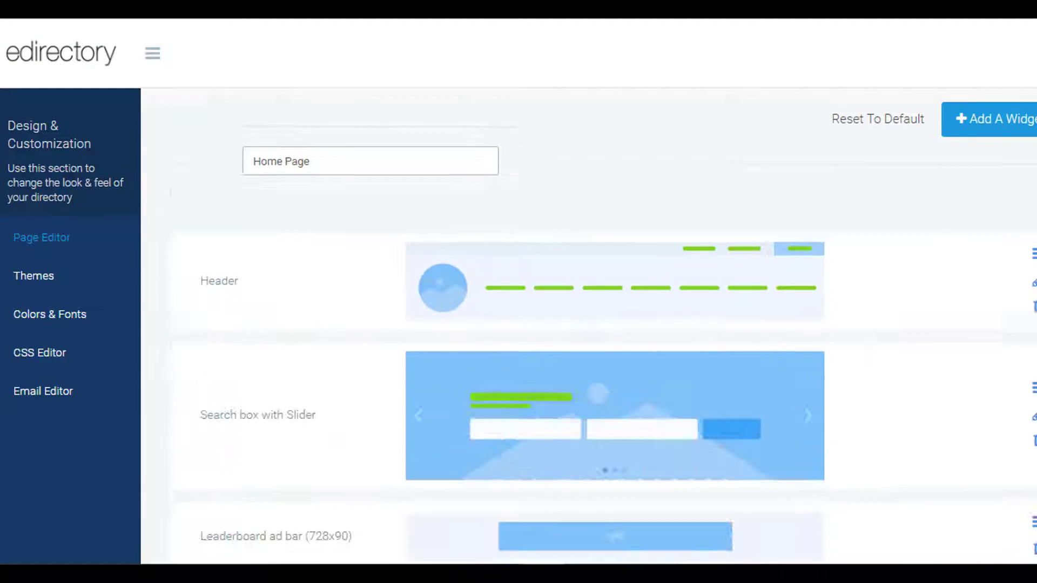
pyautogui.click(1032, 286)
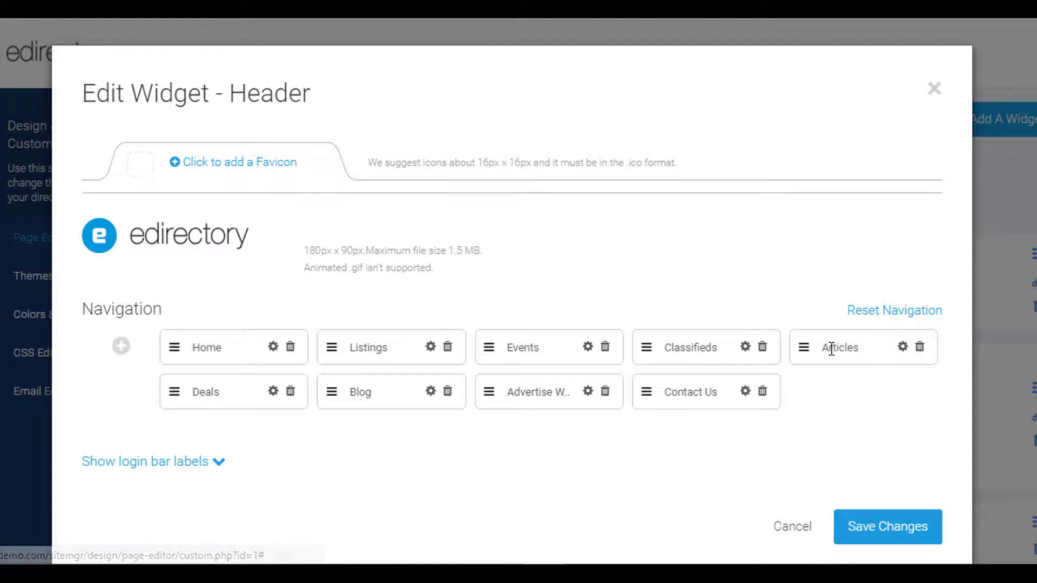
pyautogui.scroll(-1, 835, 378)
pyautogui.click(786, 467)
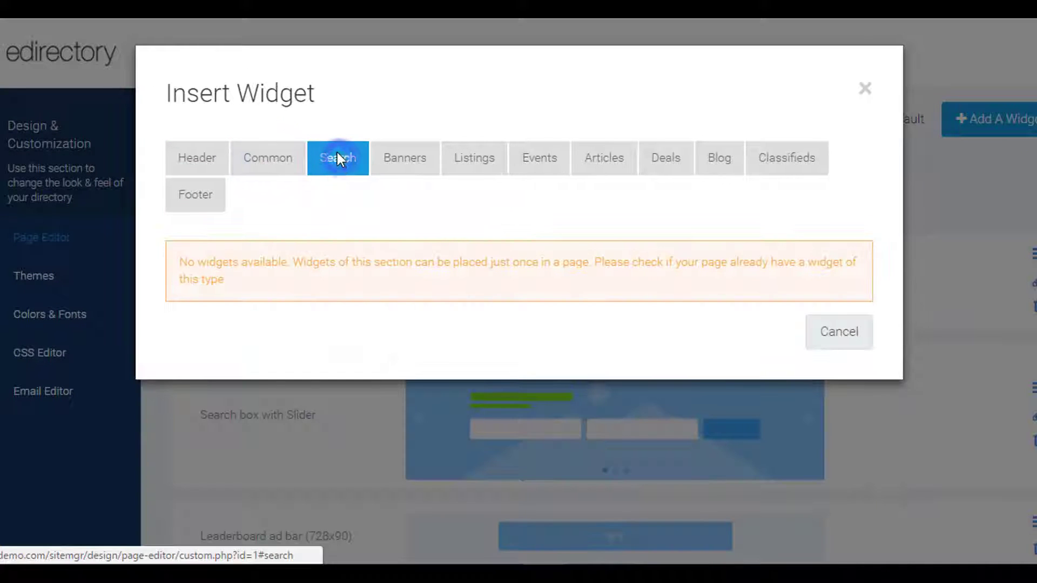
# Browse the Search, Banners, Listings, Events and Articles widget categories, then close the widget chooser.
pyautogui.click(412, 160)
pyautogui.click(446, 163)
pyautogui.click(532, 165)
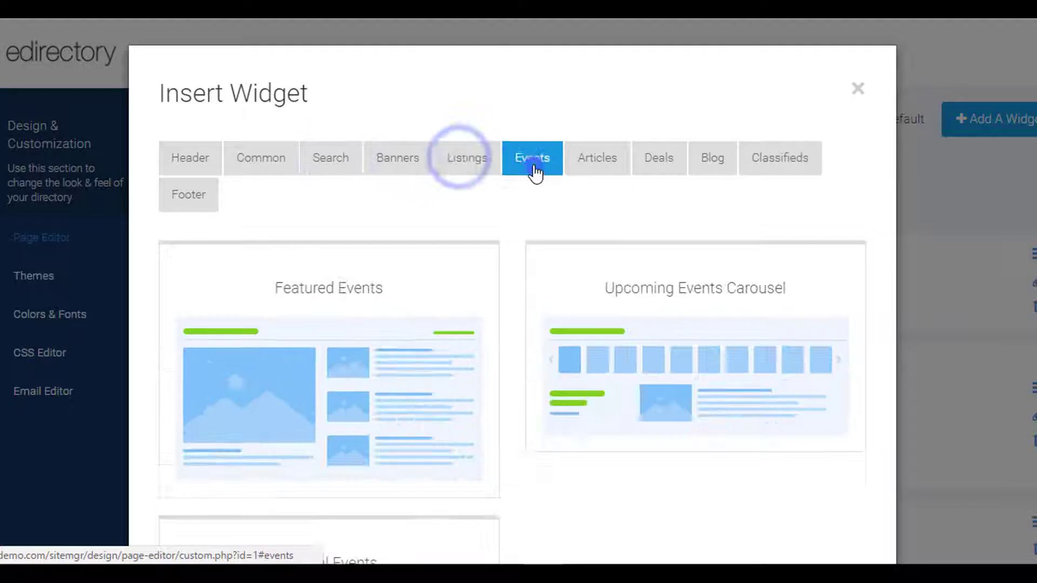
pyautogui.click(603, 162)
pyautogui.click(858, 88)
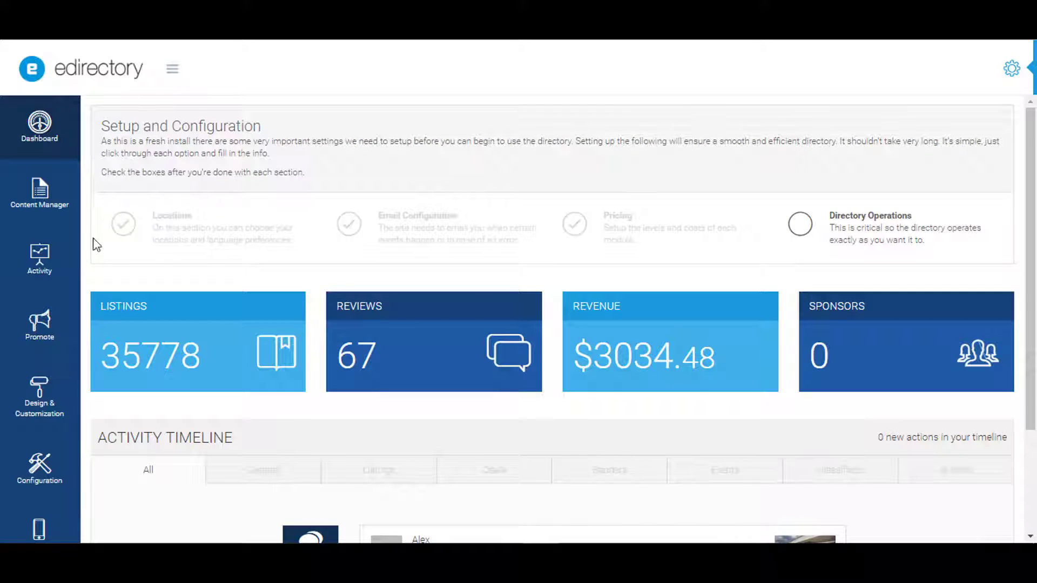
# Reopen the Home Page from Design & Customization and toggle its SEO and advanced options.
pyautogui.click(29, 404)
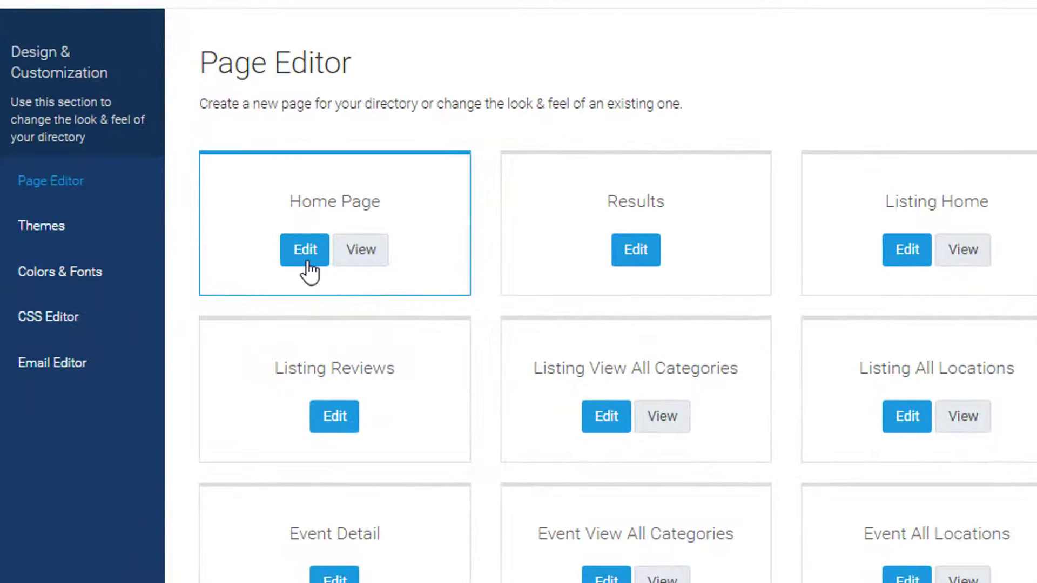
pyautogui.click(304, 254)
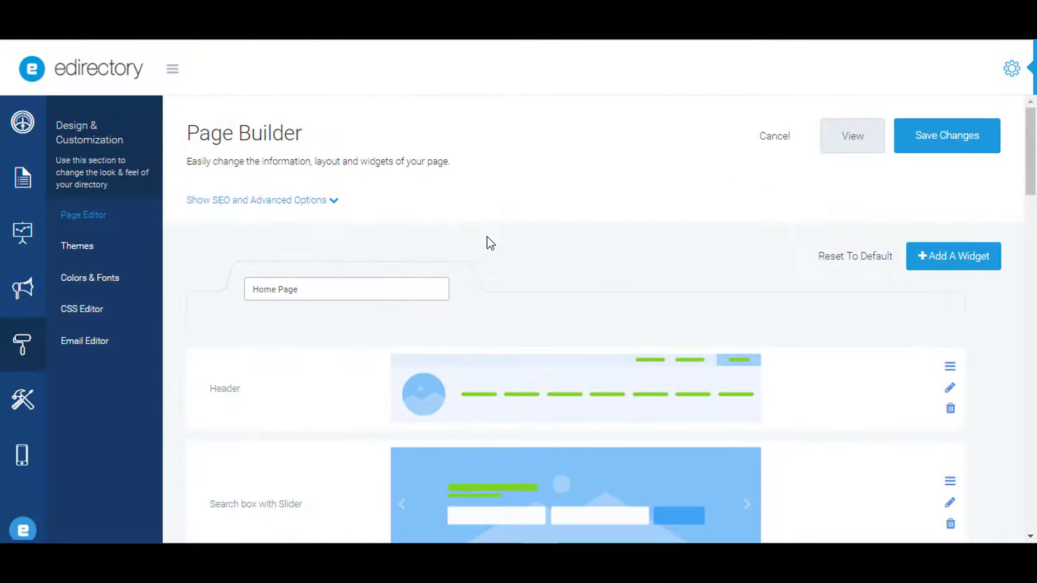
pyautogui.click(312, 201)
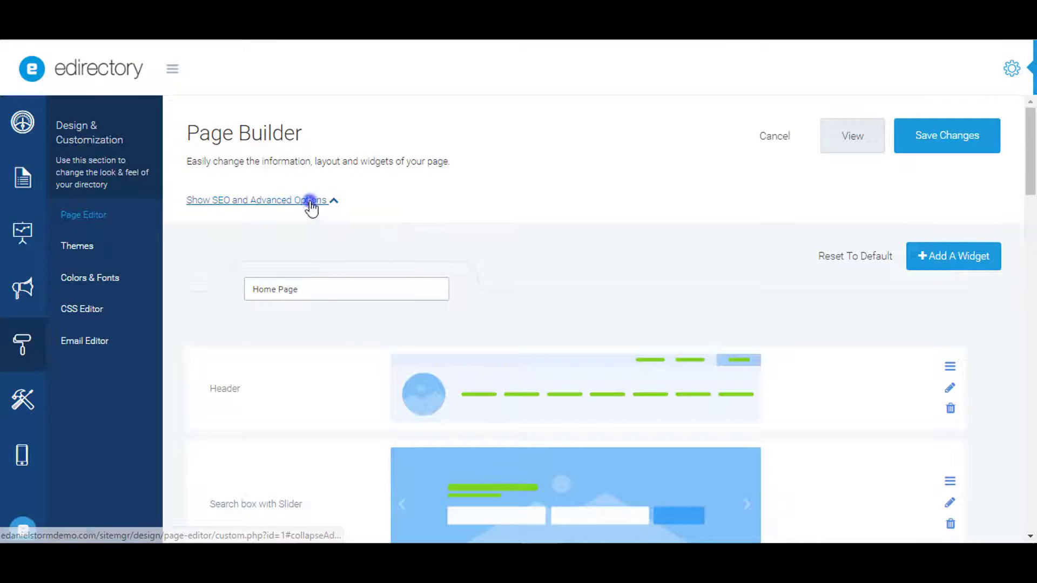
pyautogui.click(295, 200)
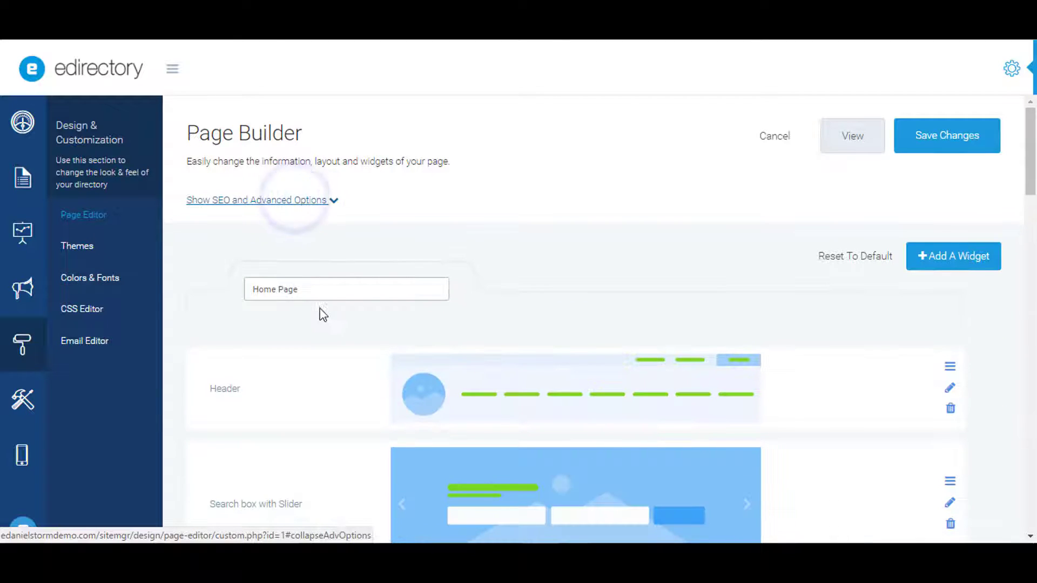
pyautogui.scroll(-2, 224, 484)
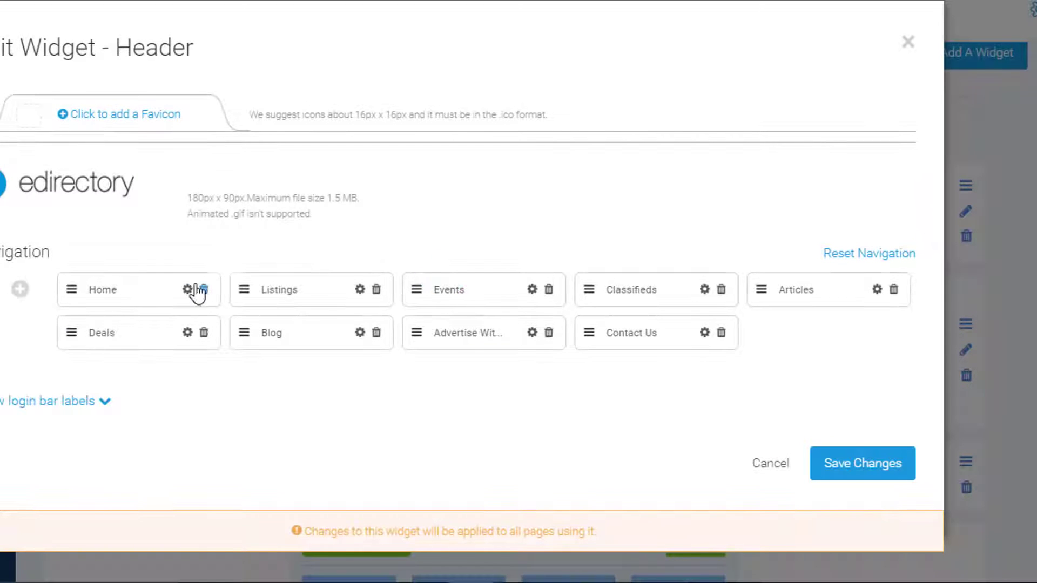
# Rename the Listings navigation item to 'Businesses' and move it after Events.
pyautogui.doubleClick(484, 310)
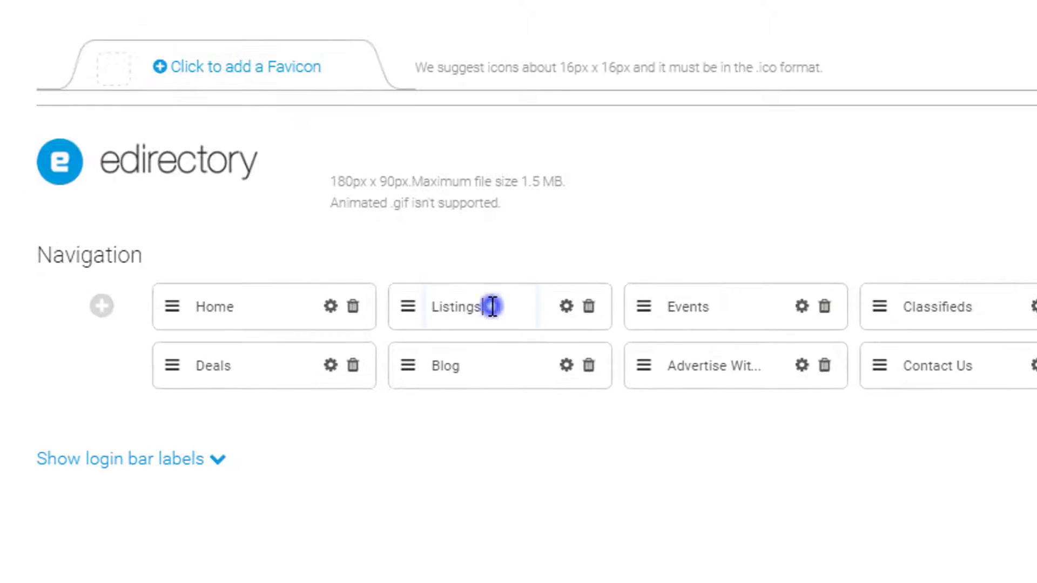
pyautogui.write('Businesses')
pyautogui.moveTo(407, 308); pyautogui.dragTo(649, 312)
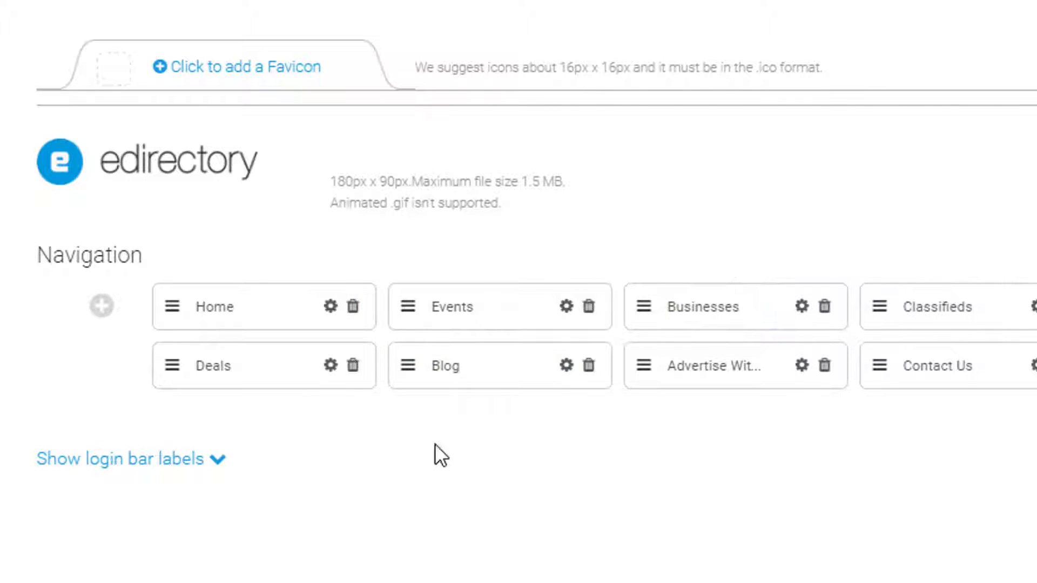
# Change the login bar labels to 'Sign Me Up' and 'Log Me In' and save the header.
pyautogui.click(210, 459)
pyautogui.scroll(-5, 370, 429)
pyautogui.tripleClick(125, 363)
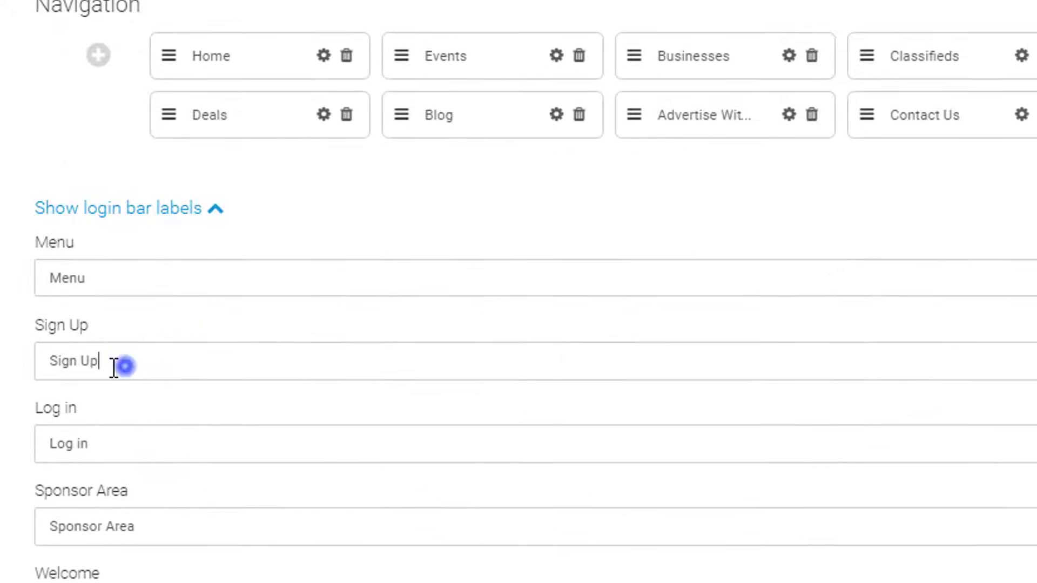
pyautogui.write('Sig')
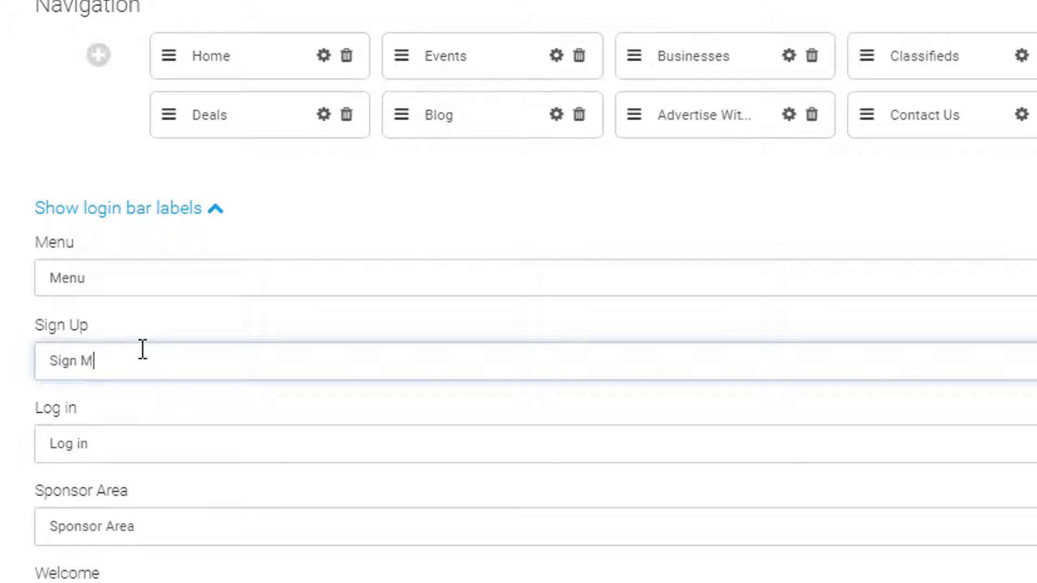
pyautogui.scroll(-9, 165, 494)
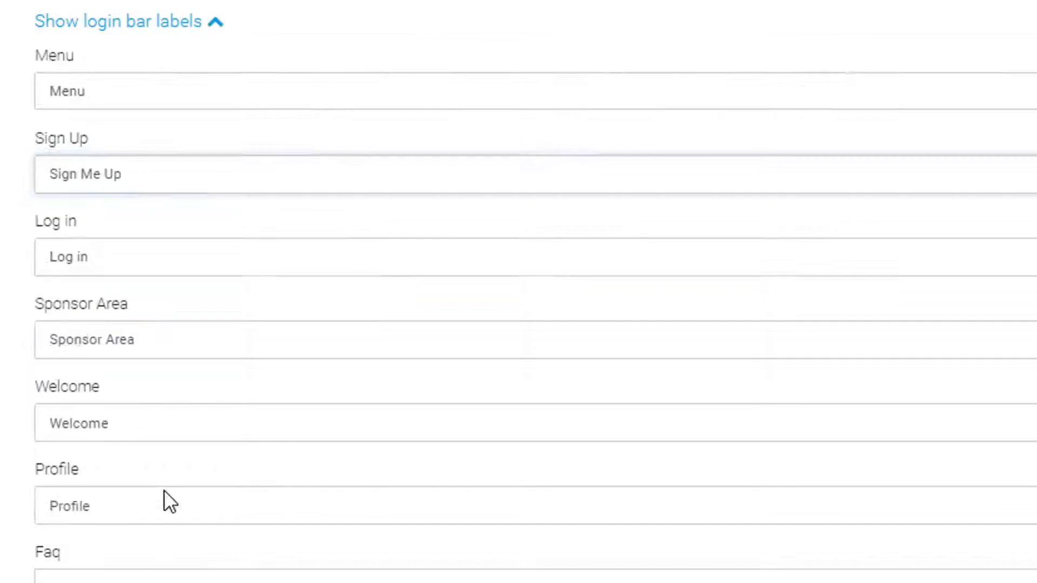
pyautogui.scroll(5, 126, 329)
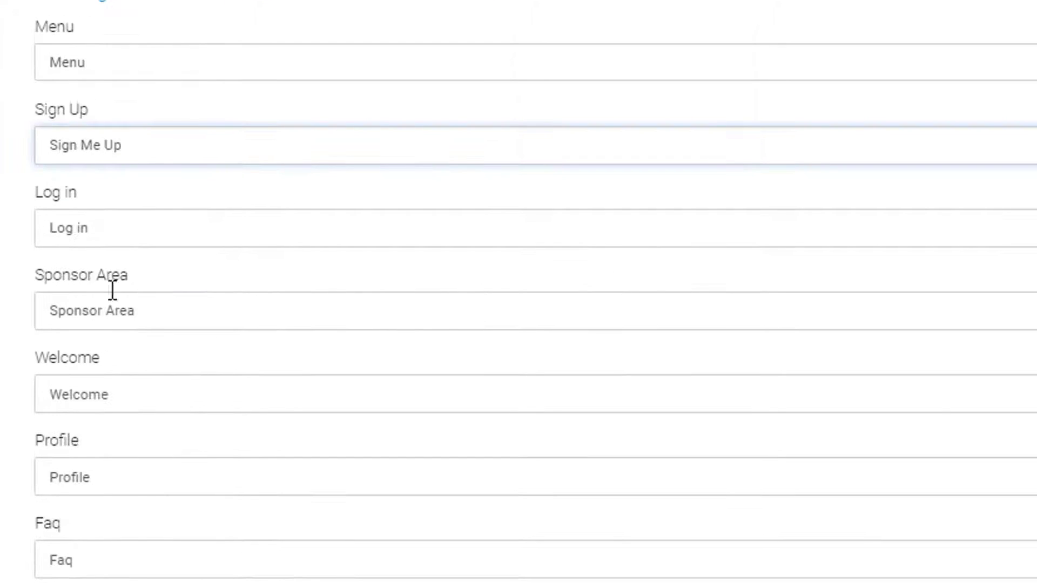
pyautogui.tripleClick(51, 224)
pyautogui.write('Log Me I')
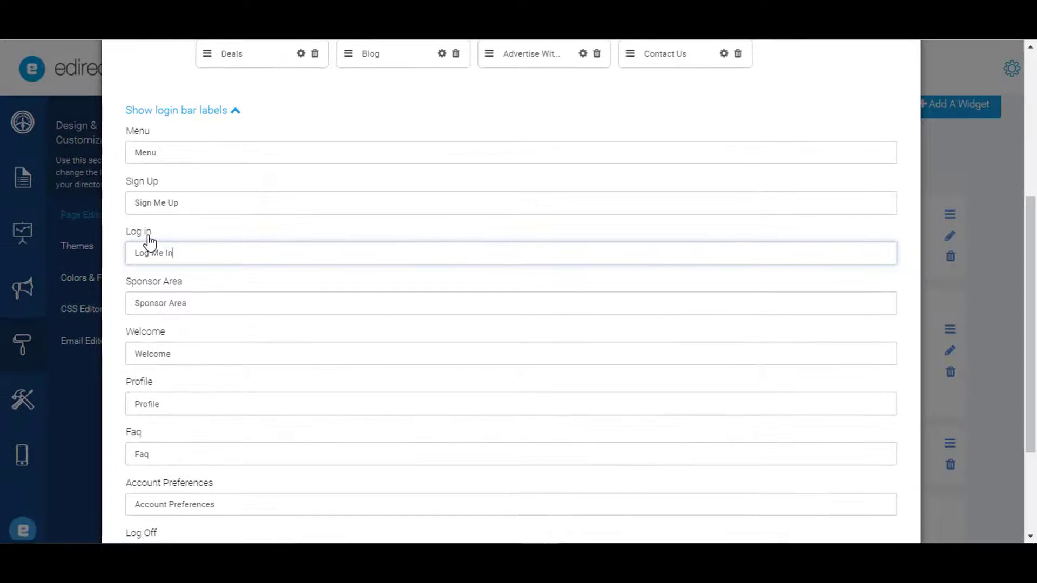
pyautogui.scroll(-3, 544, 308)
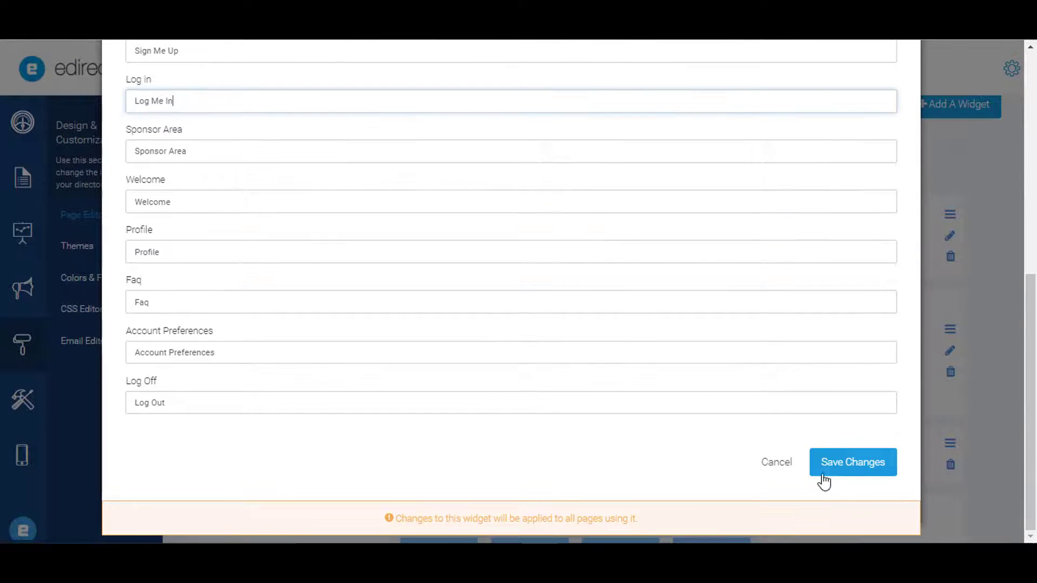
pyautogui.click(842, 465)
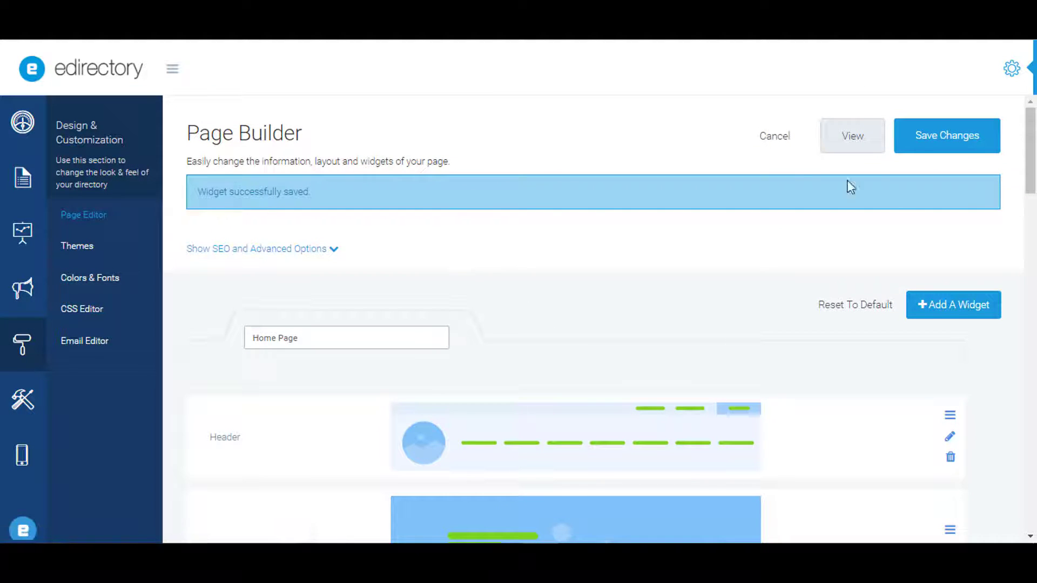
# Preview the updated home page with its new navigation and login labels on the live site.
pyautogui.click(853, 136)
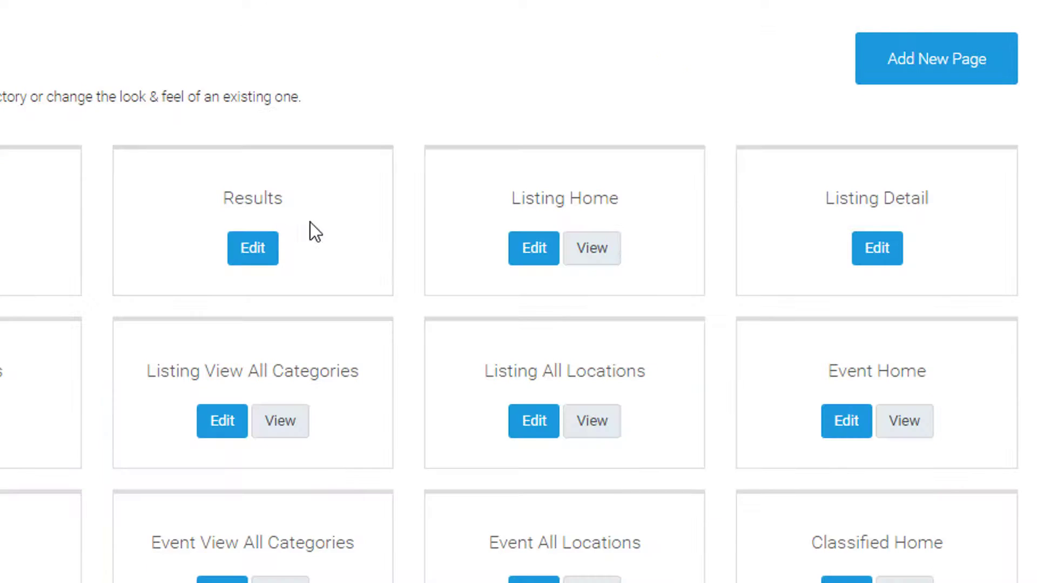
# Add a new page, review its Header, Custom Content and Footer widgets, and open the widget chooser.
pyautogui.click(912, 64)
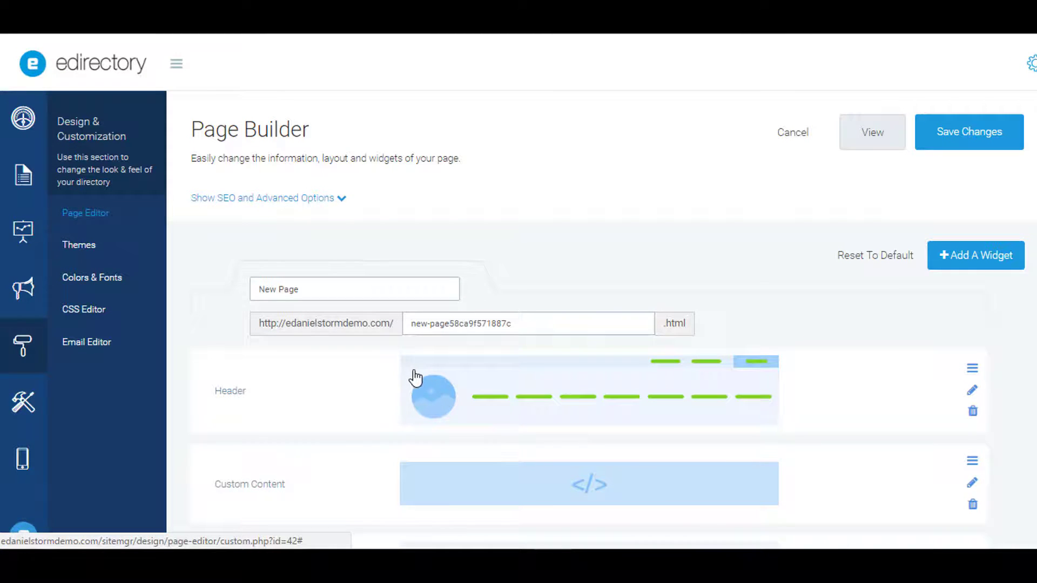
pyautogui.scroll(-3, 416, 378)
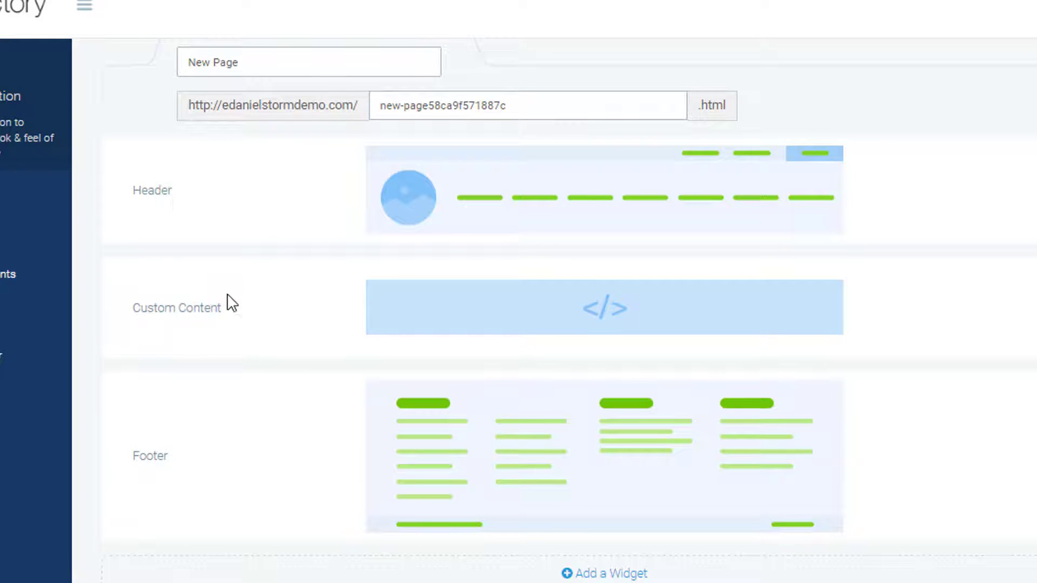
pyautogui.scroll(3, 959, 293)
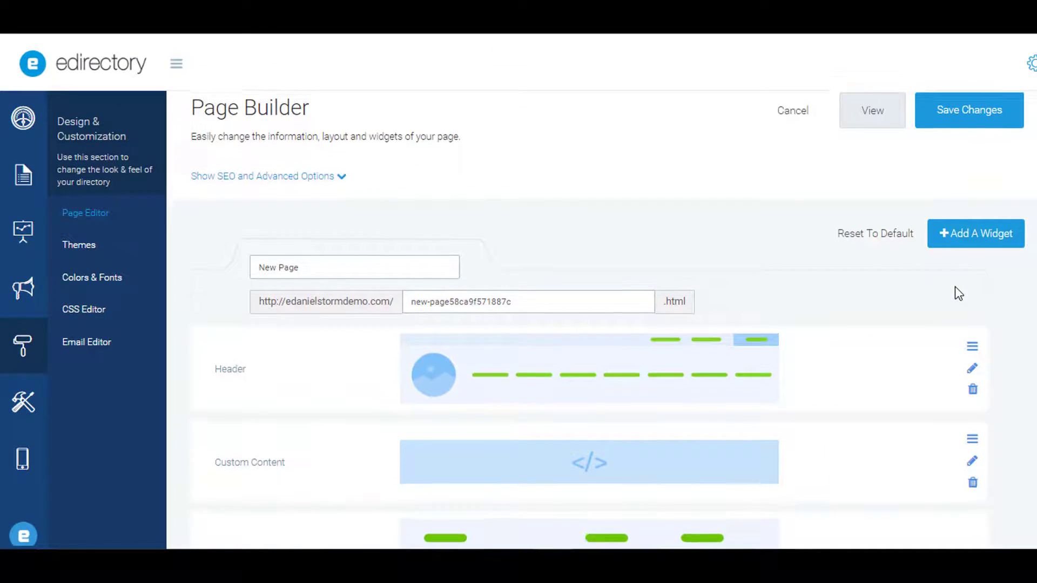
pyautogui.click(970, 258)
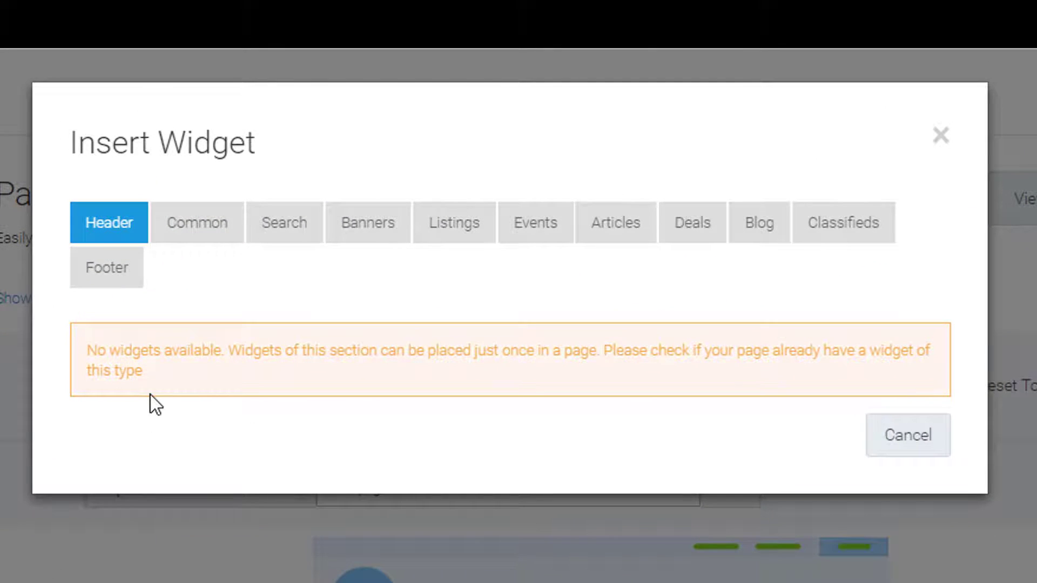
# Insert the 3 Featured Classifieds widget from the Classifieds category.
pyautogui.tripleClick(147, 377)
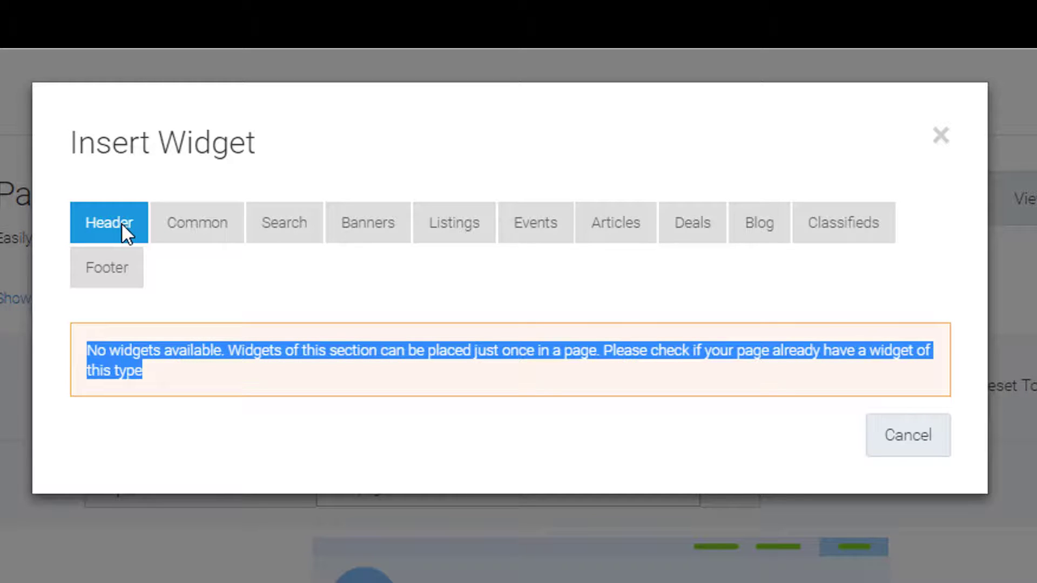
pyautogui.click(841, 236)
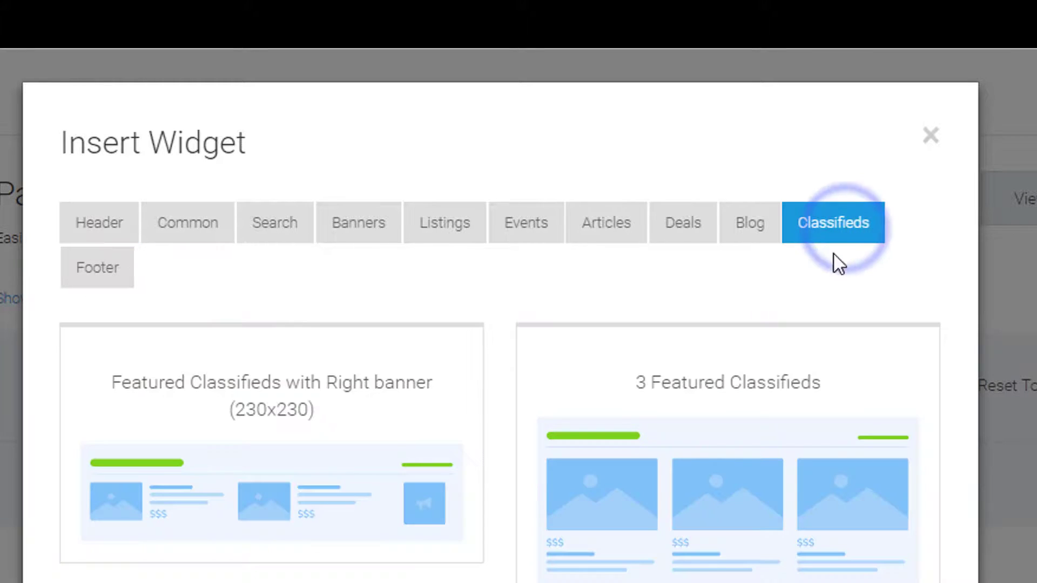
pyautogui.click(711, 457)
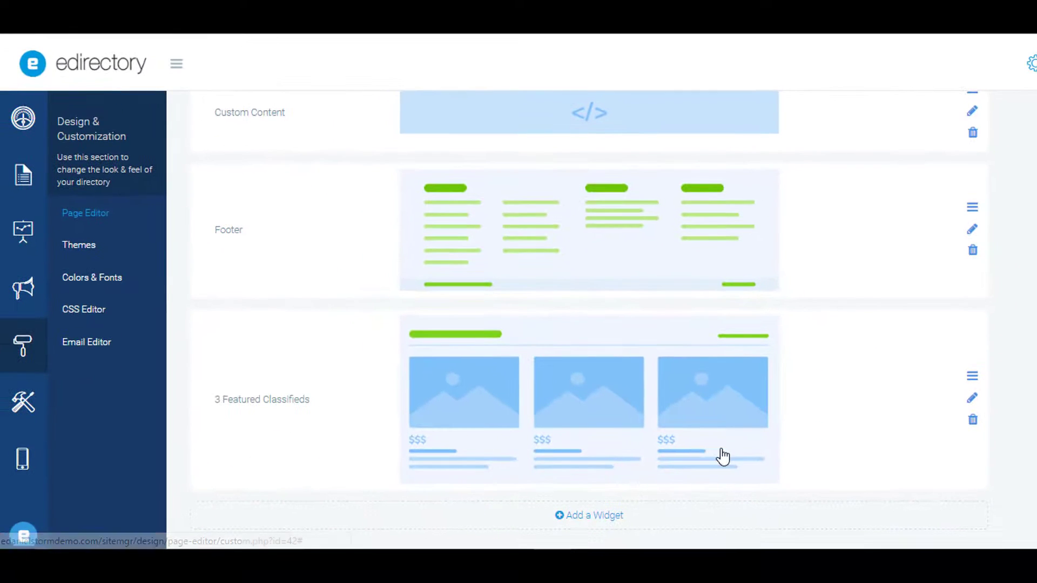
# Save the new page and check the Featured Classifieds on the live site.
pyautogui.scroll(7, 847, 371)
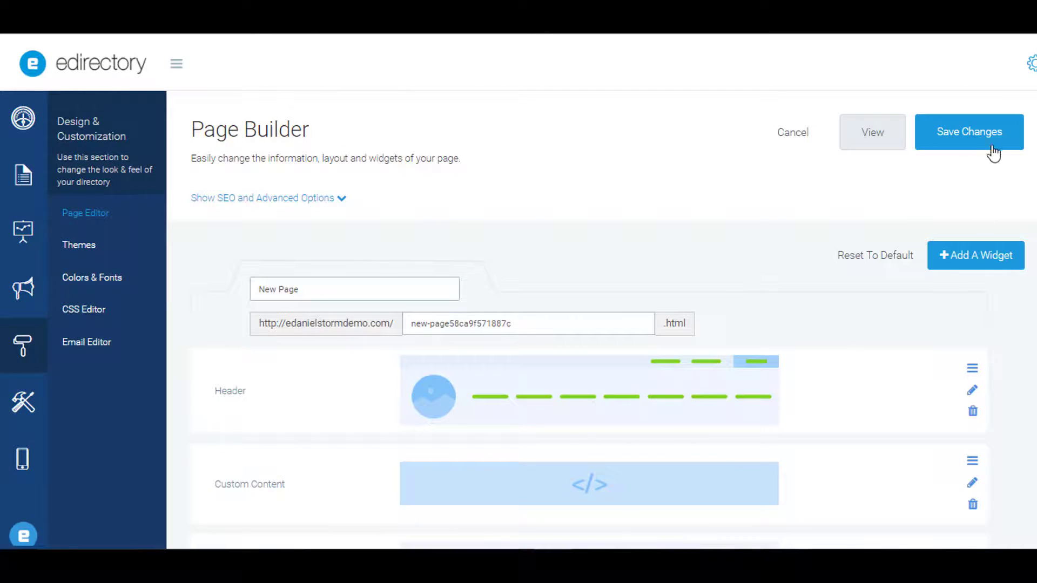
pyautogui.click(965, 135)
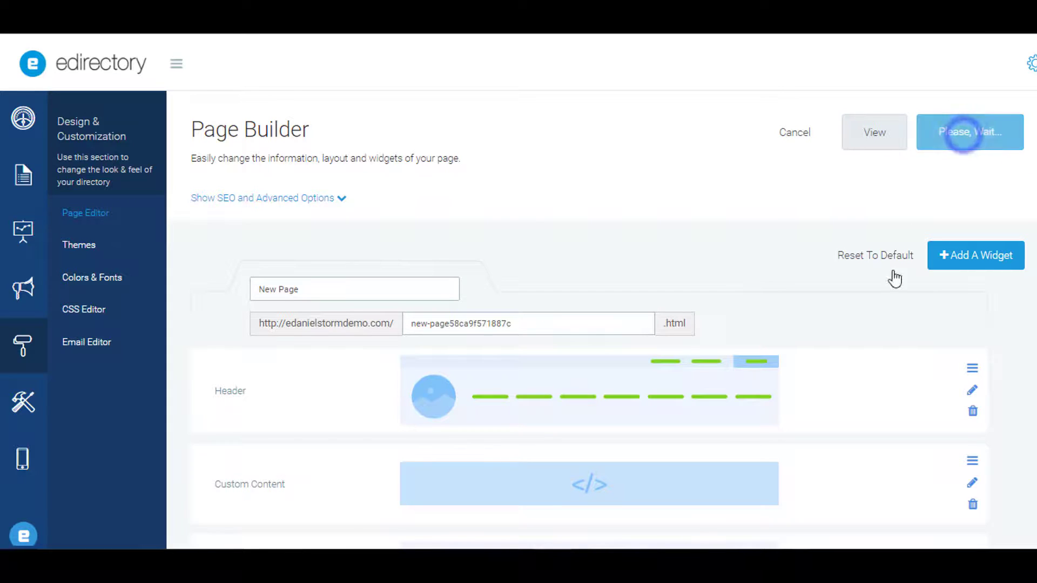
pyautogui.click(868, 136)
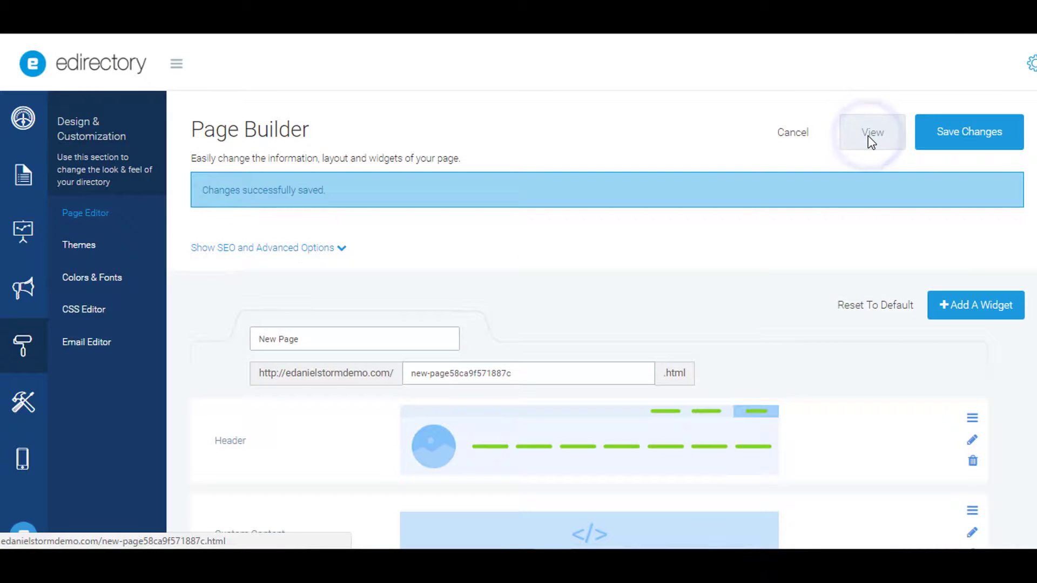
pyautogui.click(870, 138)
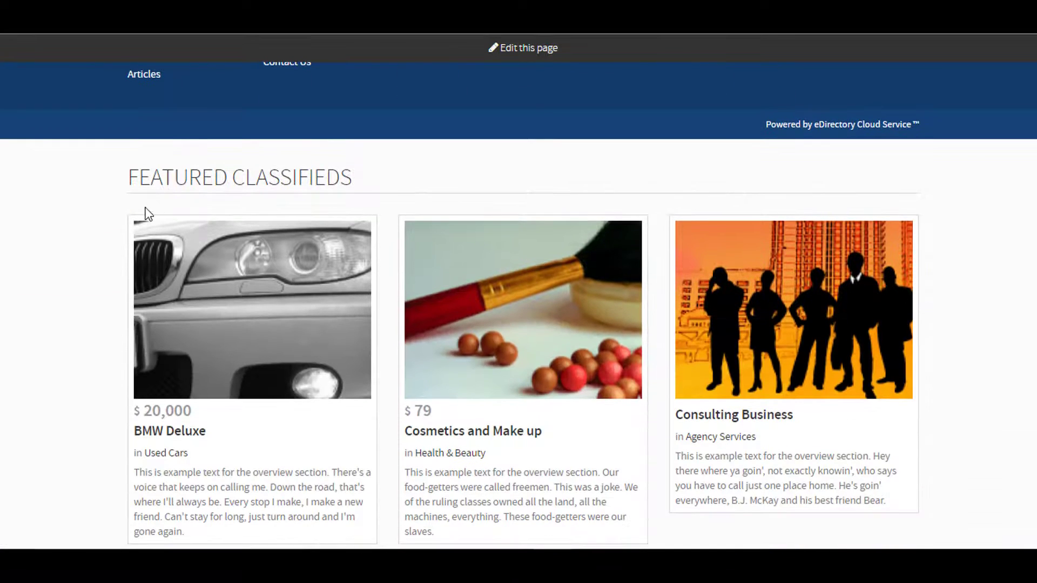
pyautogui.scroll(-1, 244, 300)
pyautogui.scroll(5, 260, 303)
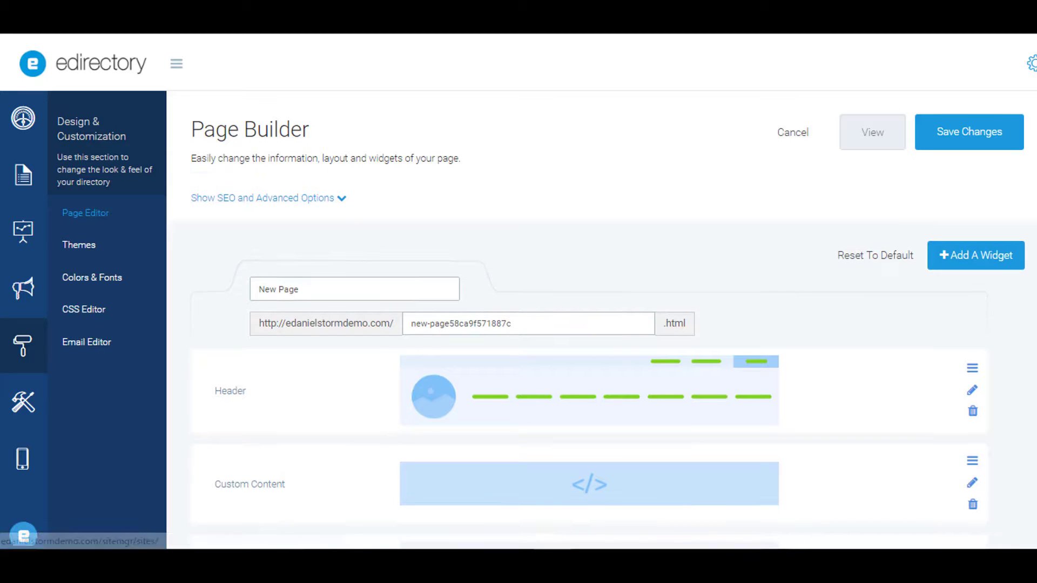
pyautogui.scroll(-4, 606, 384)
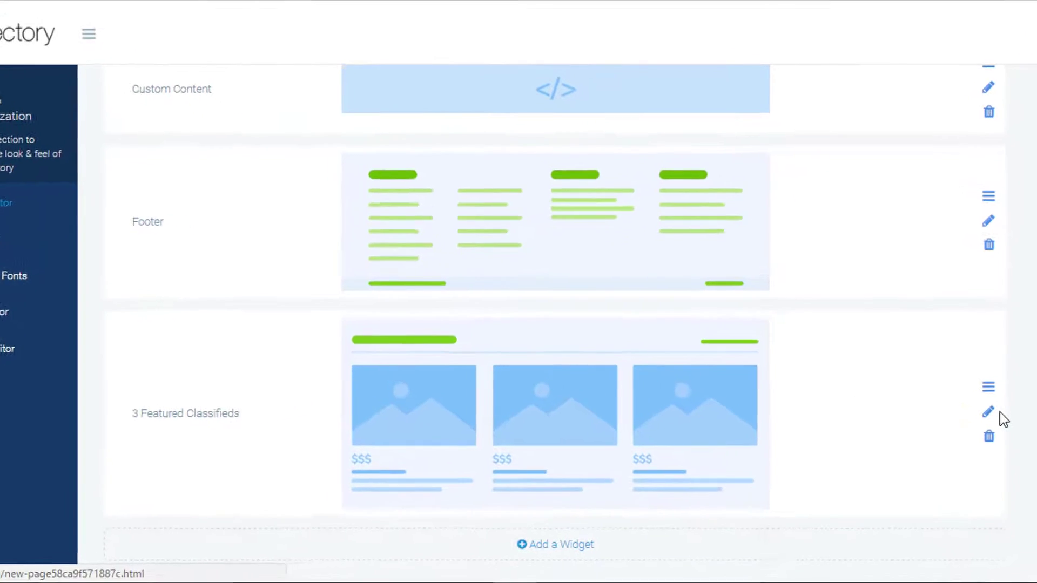
# Move the 3 Featured Classifieds widget above the Footer, below Custom Content.
pyautogui.moveTo(1000, 396); pyautogui.dragTo(1034, 284)
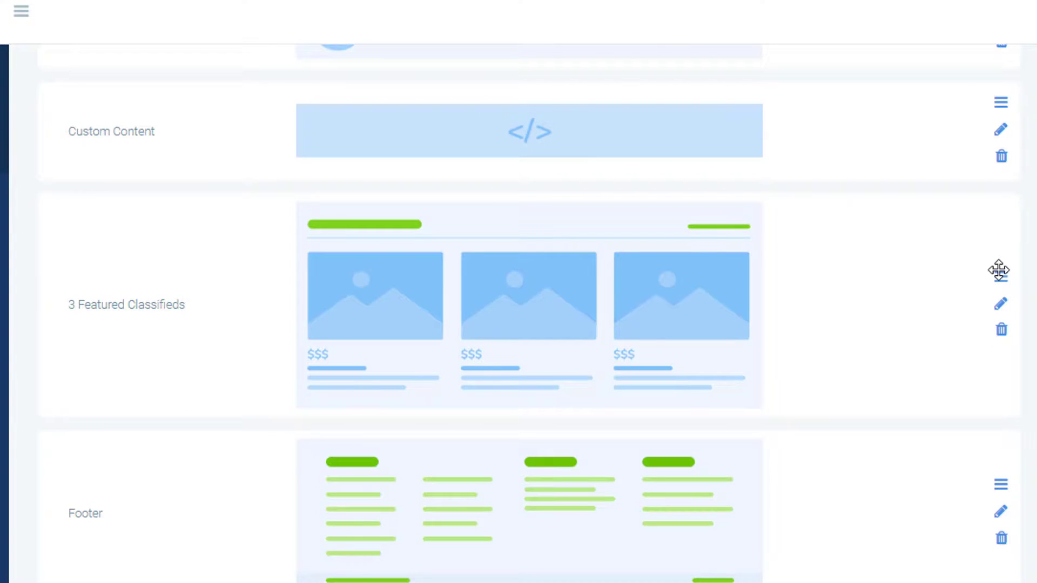
pyautogui.click(1003, 331)
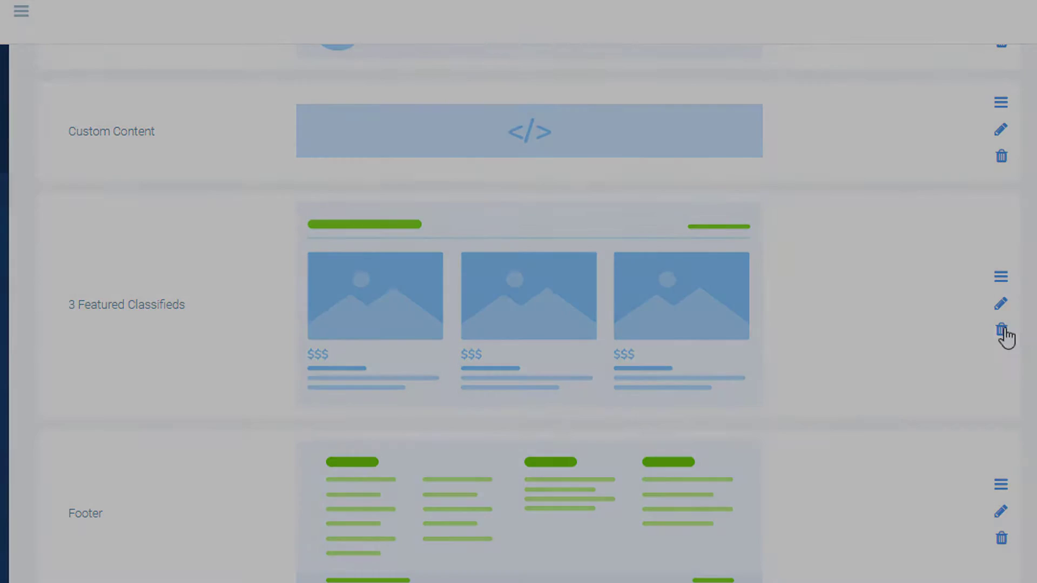